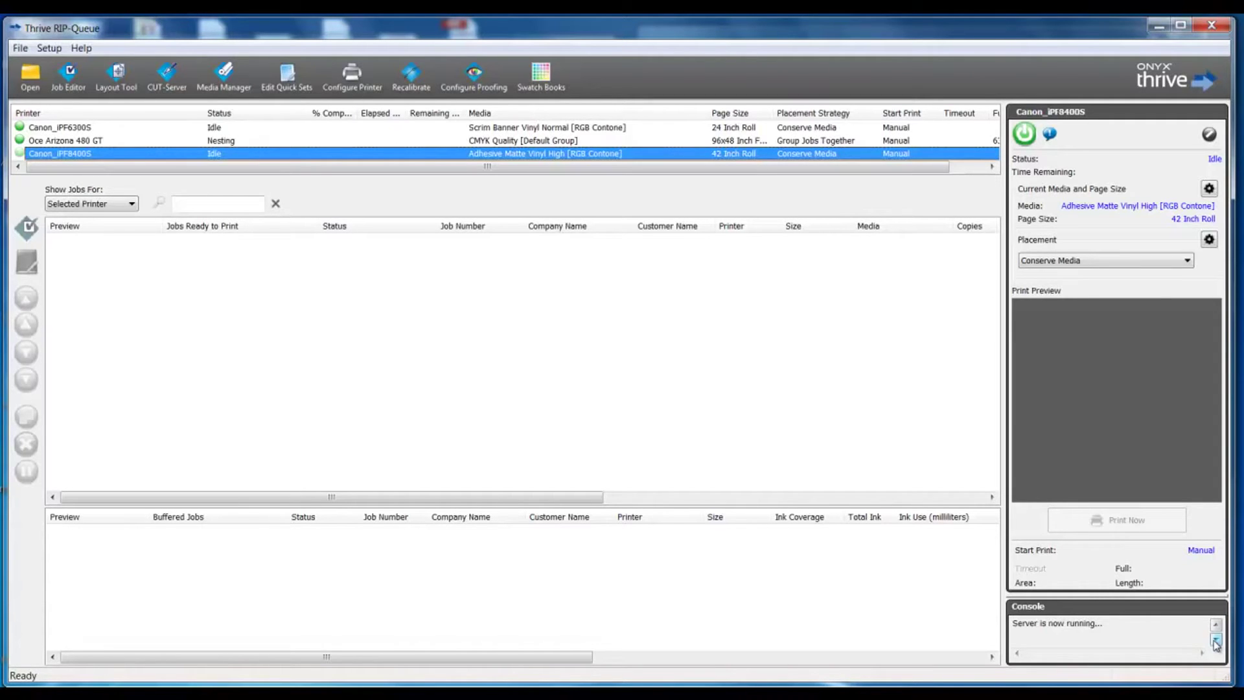
# Bring up the RIP-Queue file-open dialog to add a new print job.
pyautogui.click(29, 76)
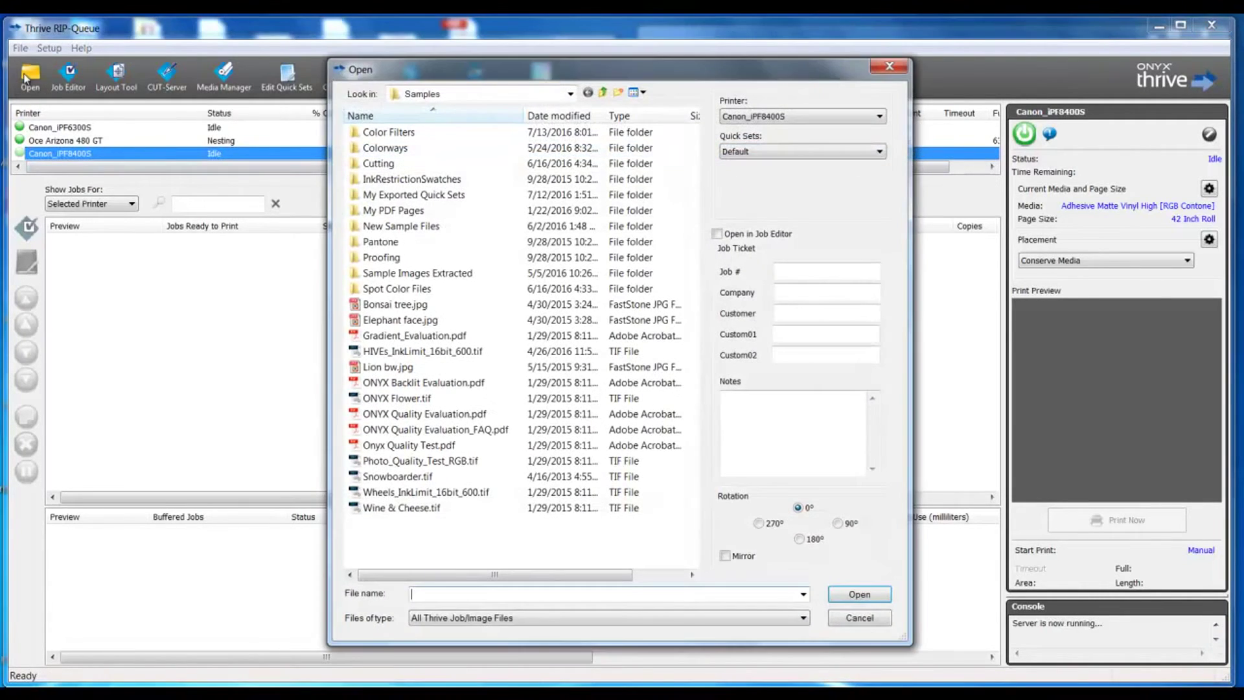
# Open ONYX Blocks.tif from the Colorways samples in the Job Editor.
pyautogui.doubleClick(379, 149)
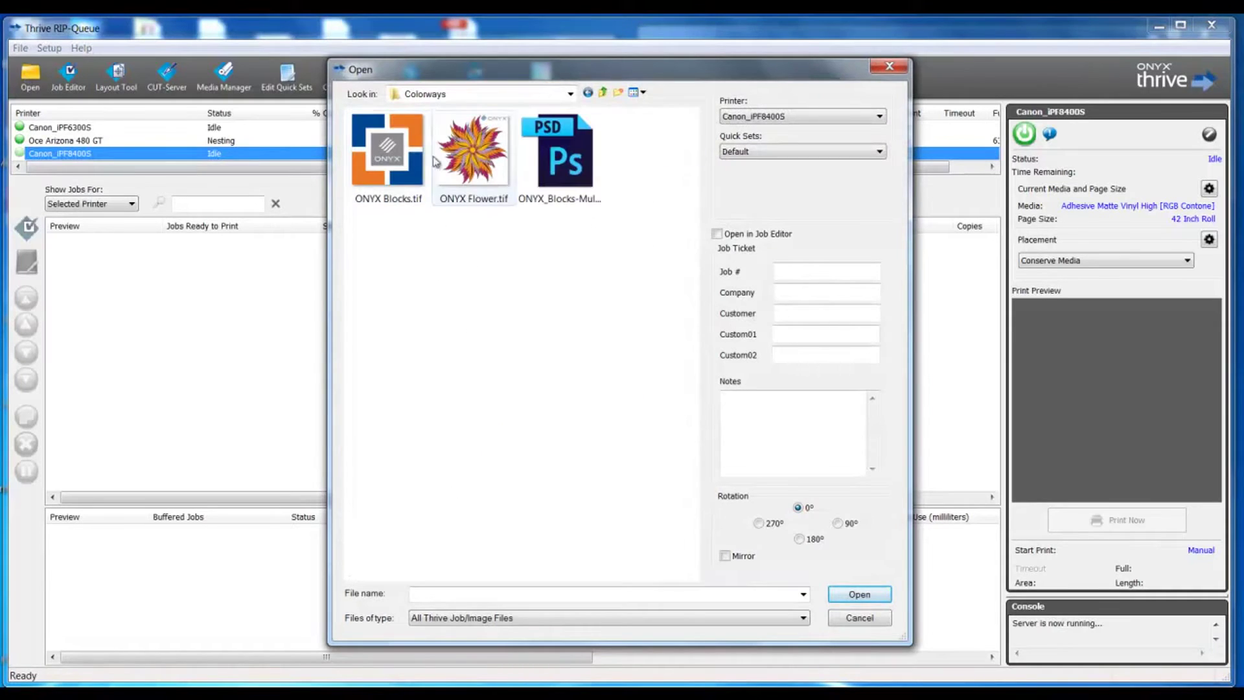
pyautogui.click(389, 151)
pyautogui.click(718, 235)
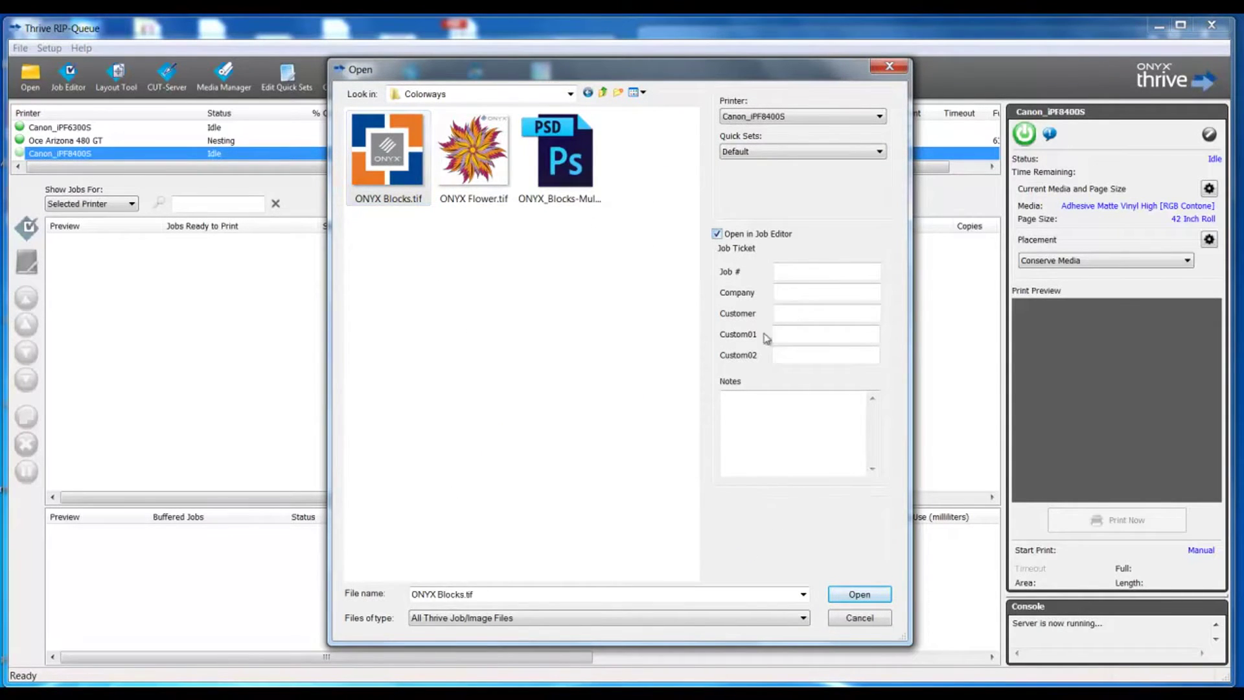
pyautogui.click(880, 596)
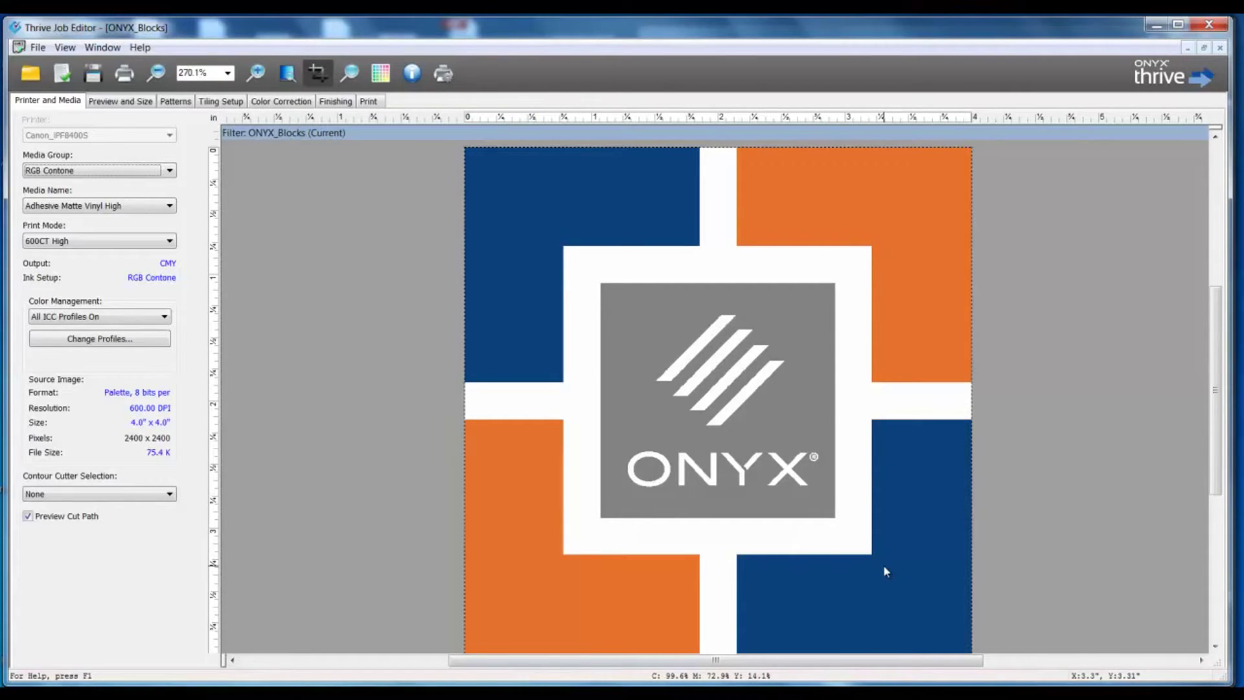
# Show the Patterns step-and-repeat settings under Preview and Size.
pyautogui.click(90, 105)
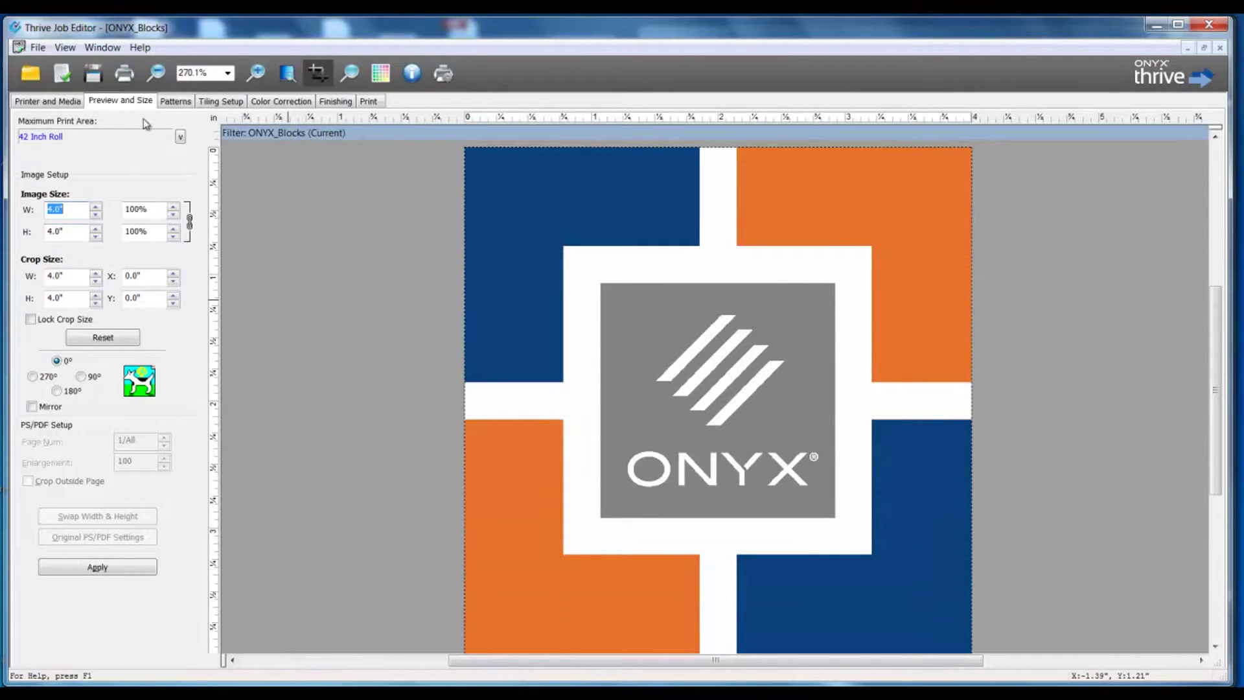
pyautogui.click(171, 105)
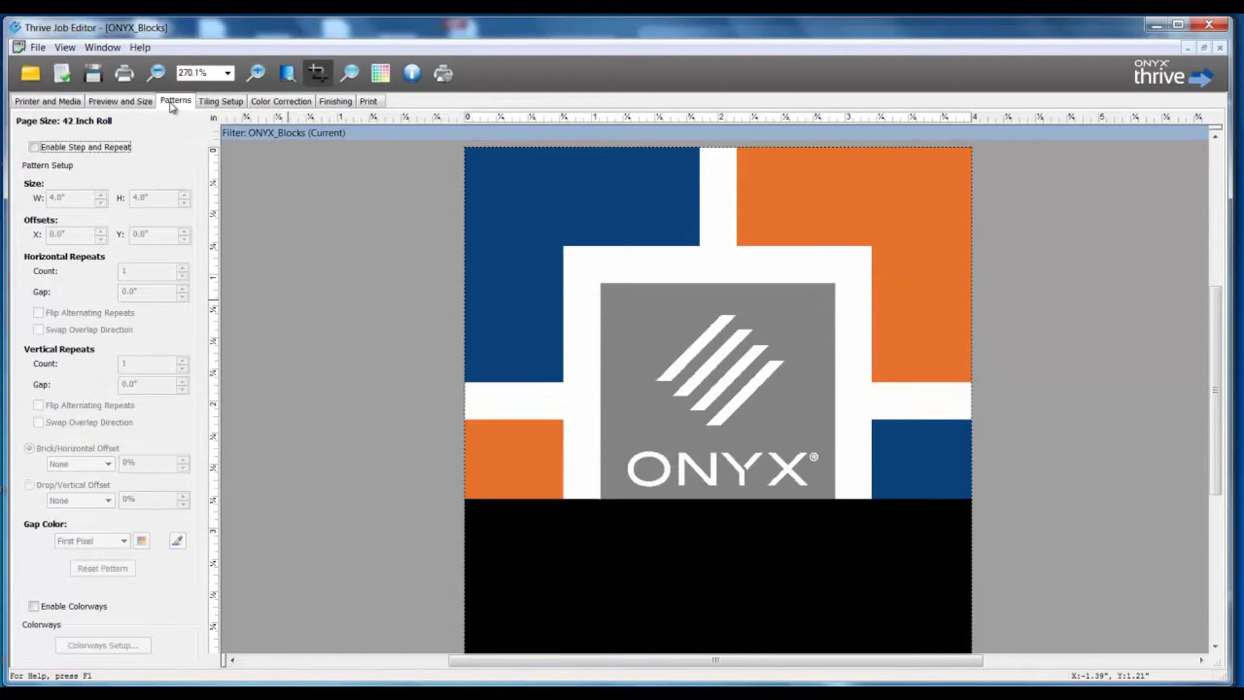
# Enable Step and Repeat with 9 horizontal repeats, making the width 36.0 inches.
pyautogui.click(35, 148)
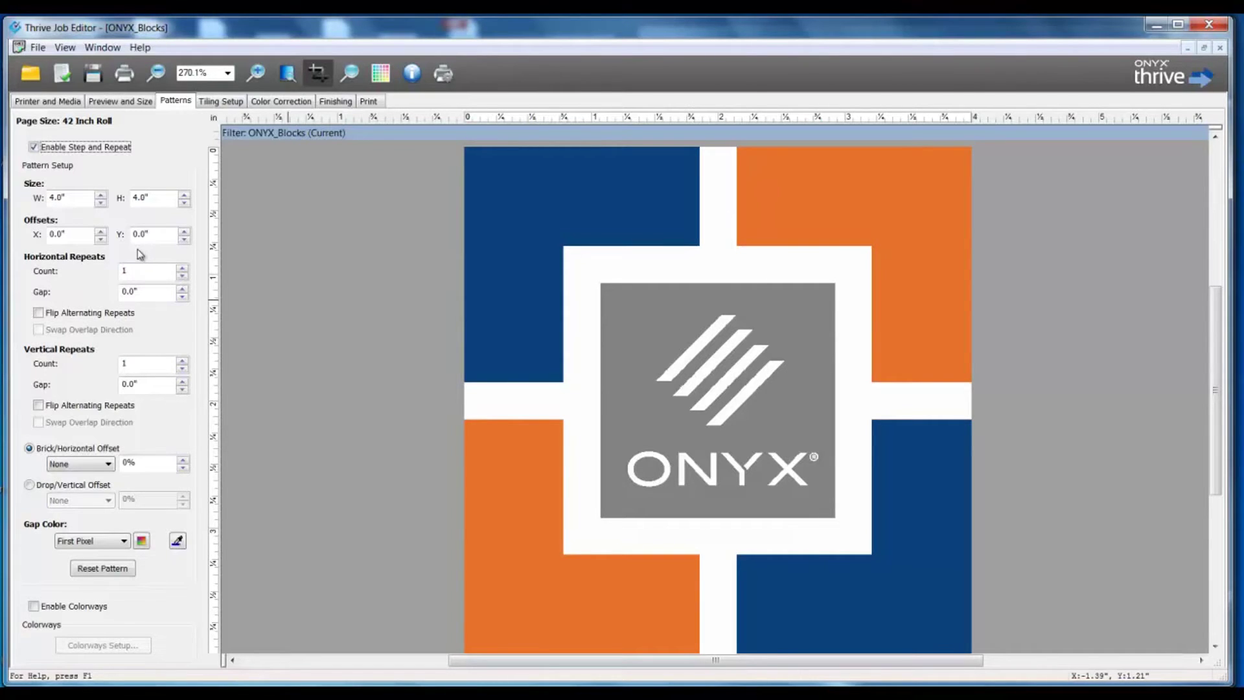
pyautogui.doubleClick(132, 270)
pyautogui.click(181, 268)
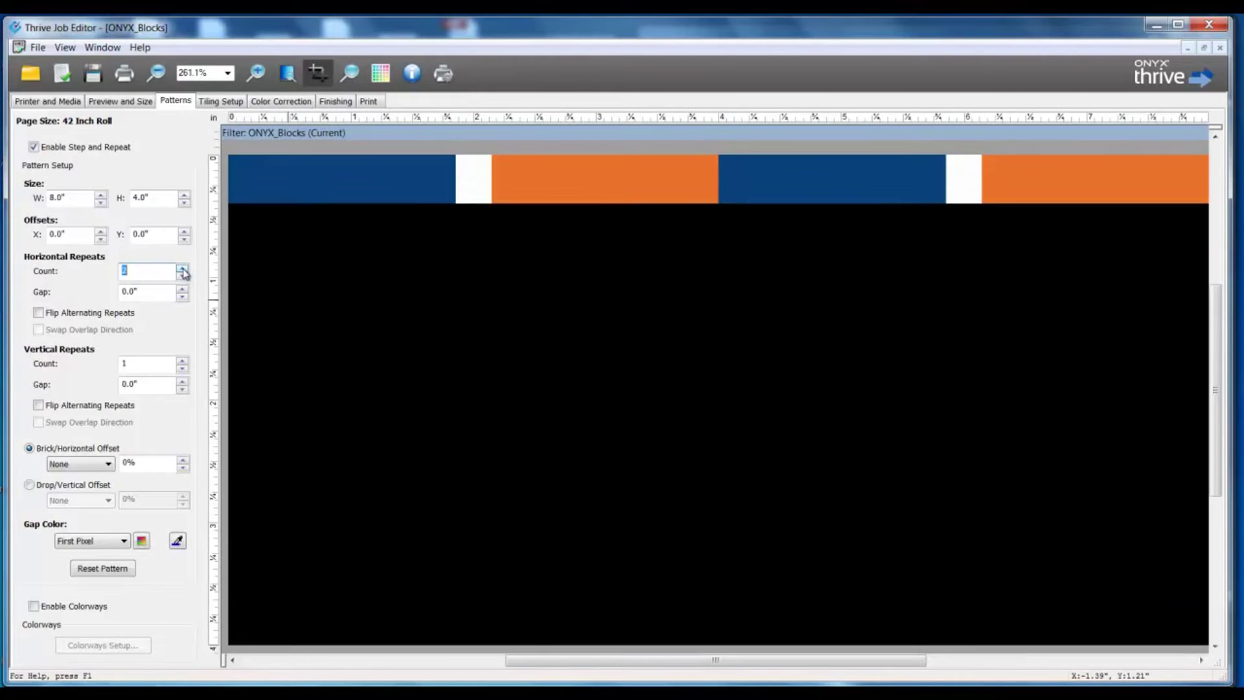
pyautogui.click(183, 268)
pyautogui.click(182, 269)
pyautogui.click(182, 269)
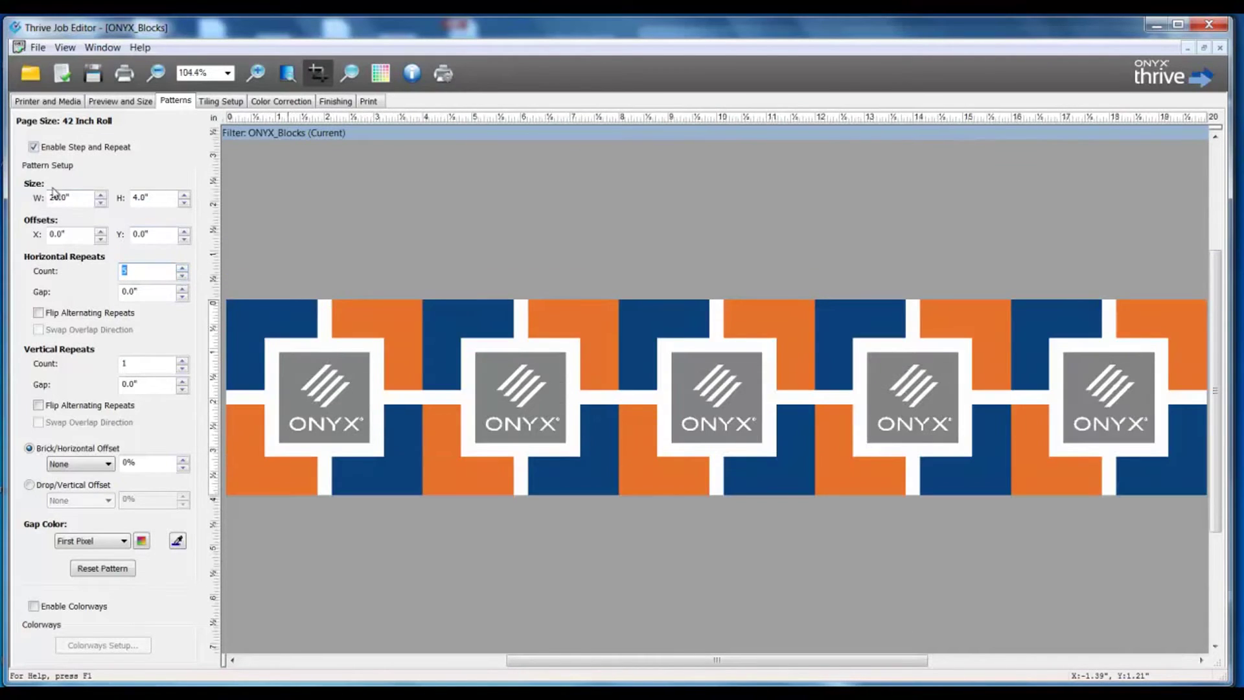
pyautogui.click(182, 269)
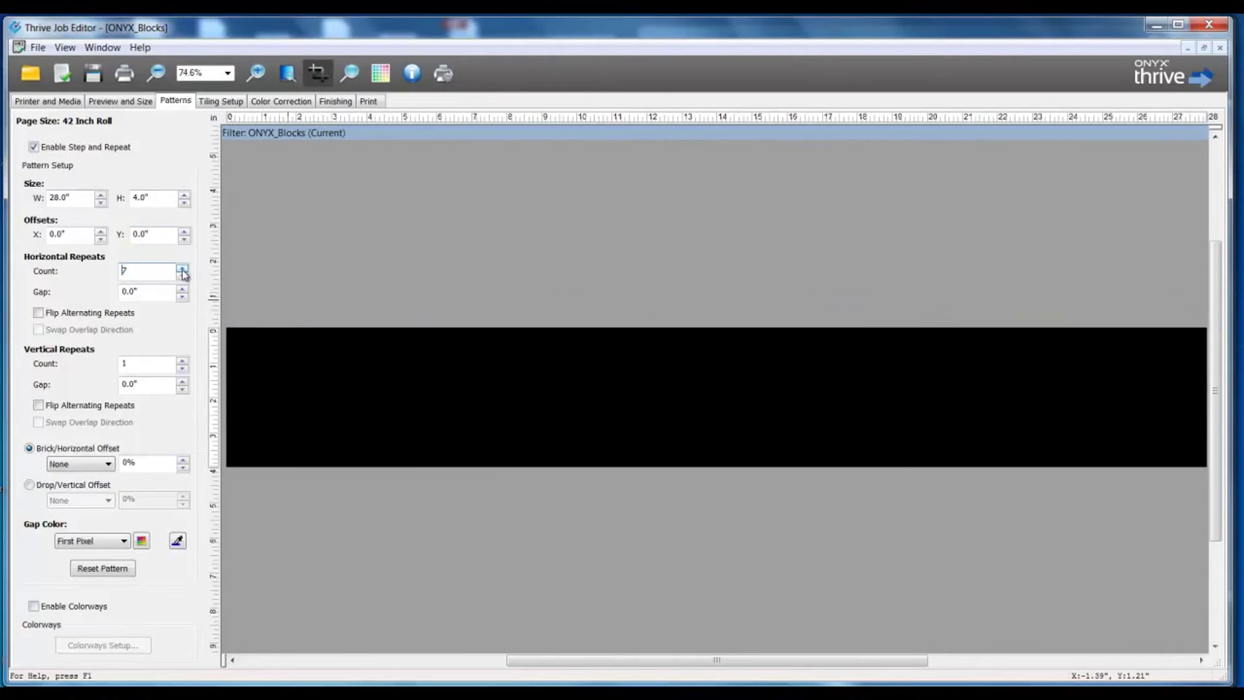
pyautogui.click(182, 270)
pyautogui.click(182, 269)
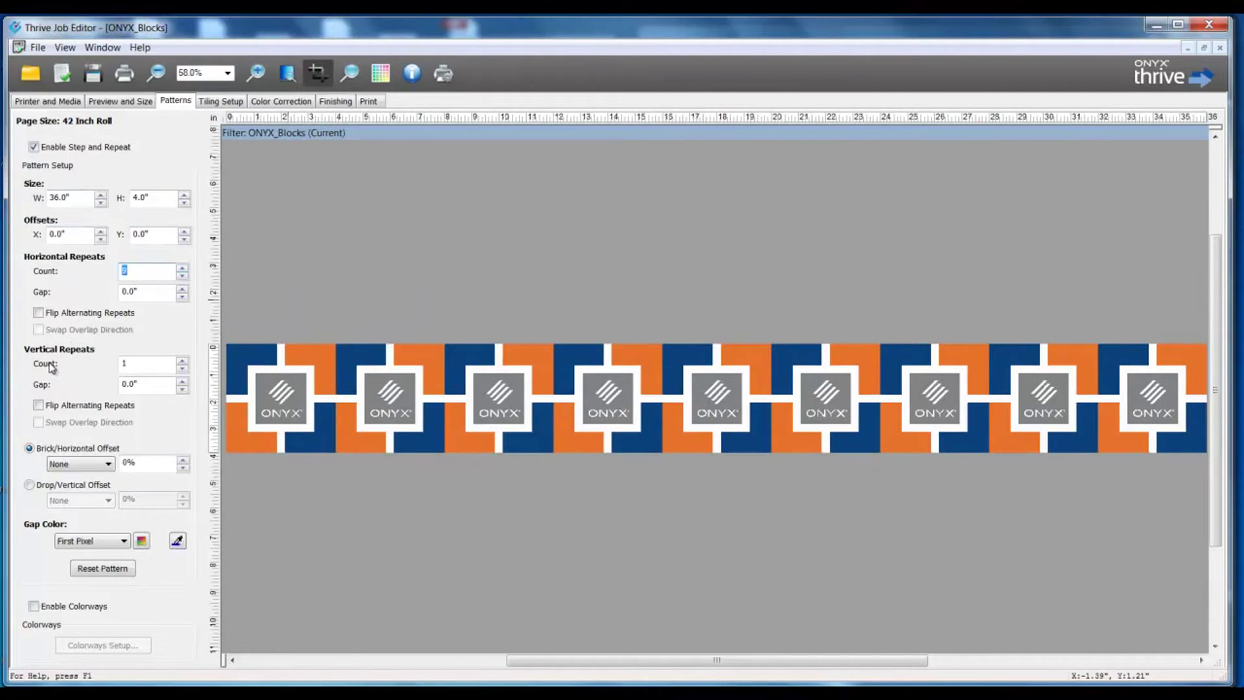
# Raise the vertical repeat count to 9 so the height reads 36.0 inches.
pyautogui.click(182, 362)
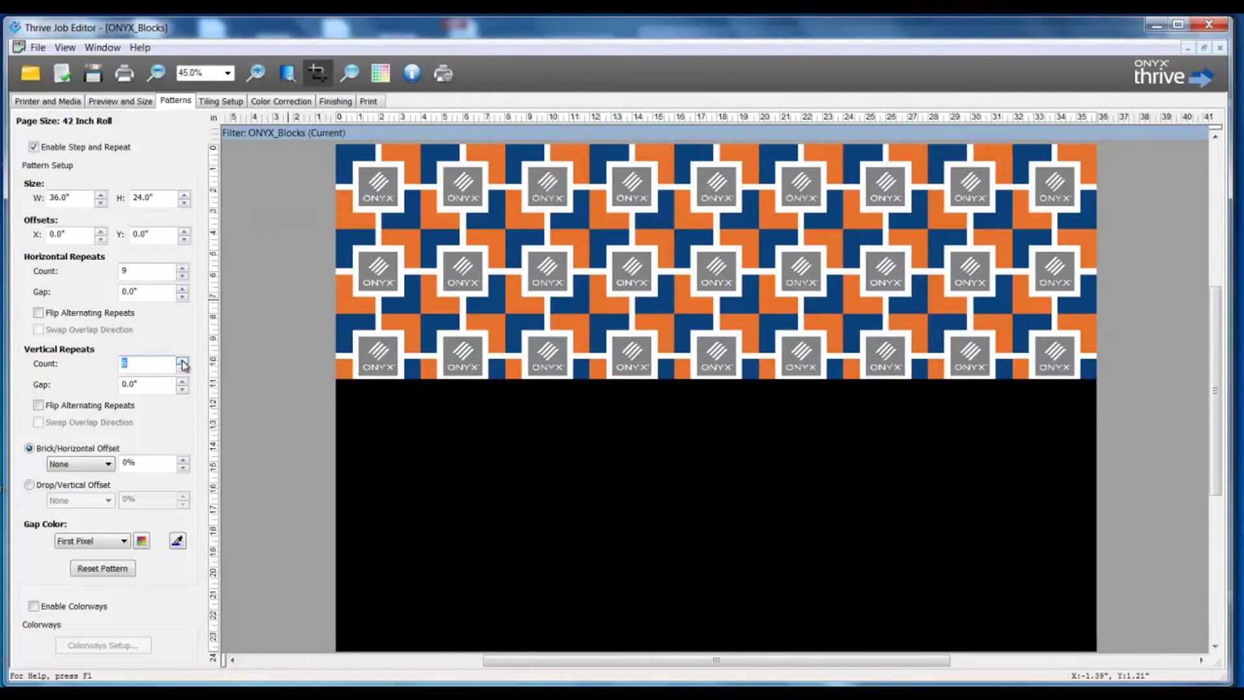
pyautogui.click(182, 361)
pyautogui.click(181, 362)
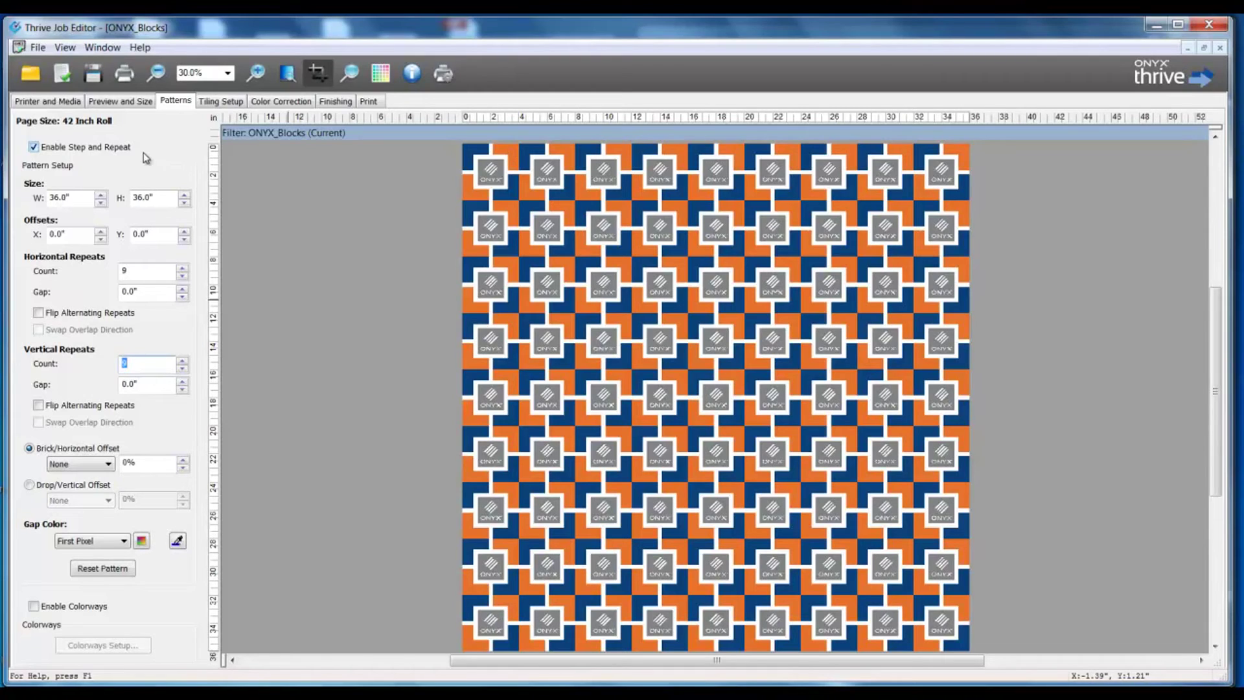
# Set Copies to 2 on the Print tab and submit the job.
pyautogui.click(368, 102)
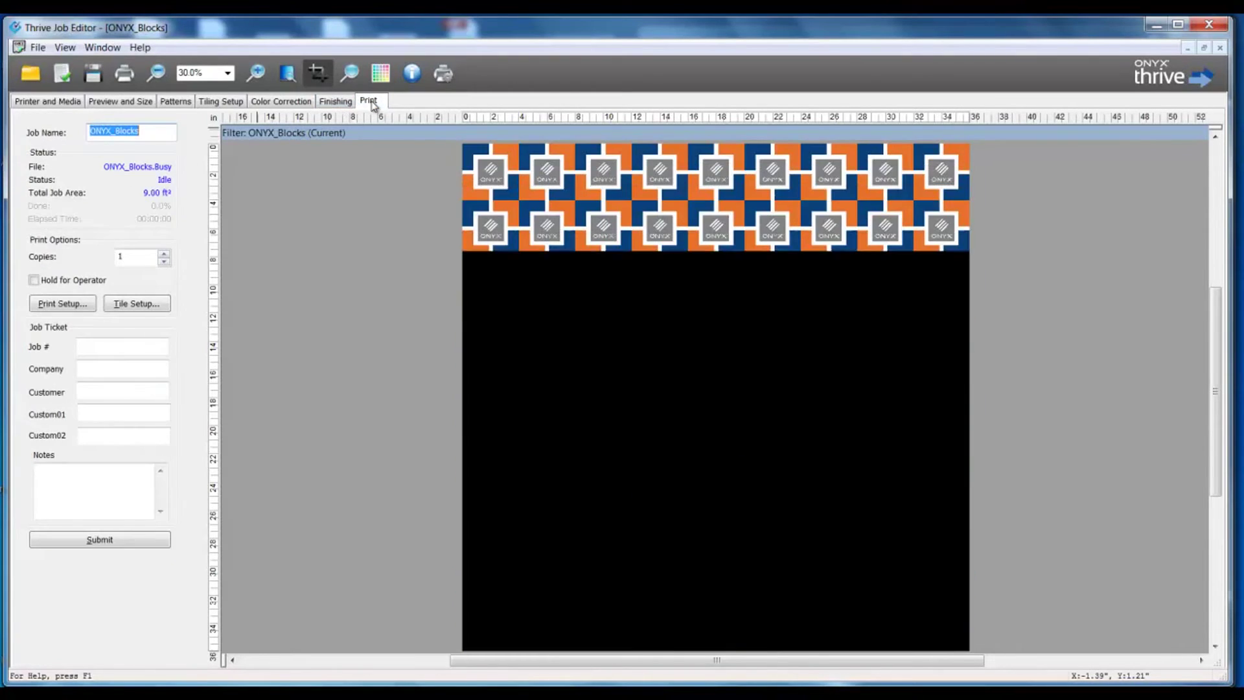
pyautogui.click(164, 254)
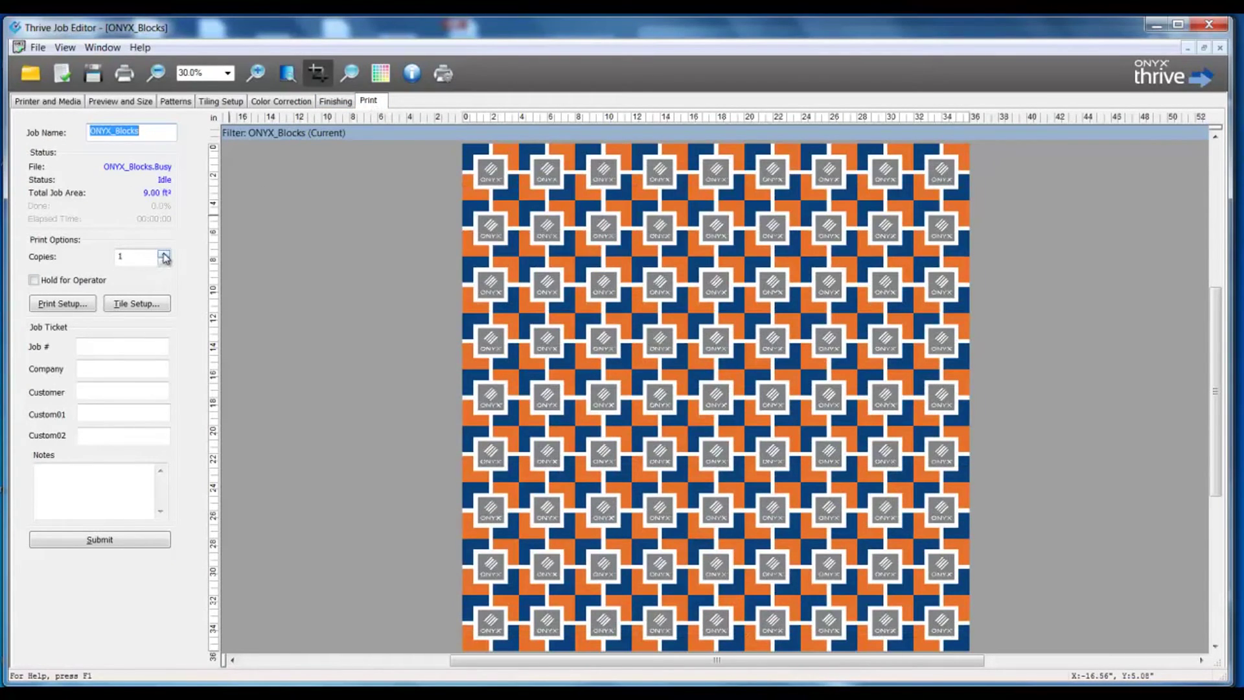
pyautogui.click(90, 542)
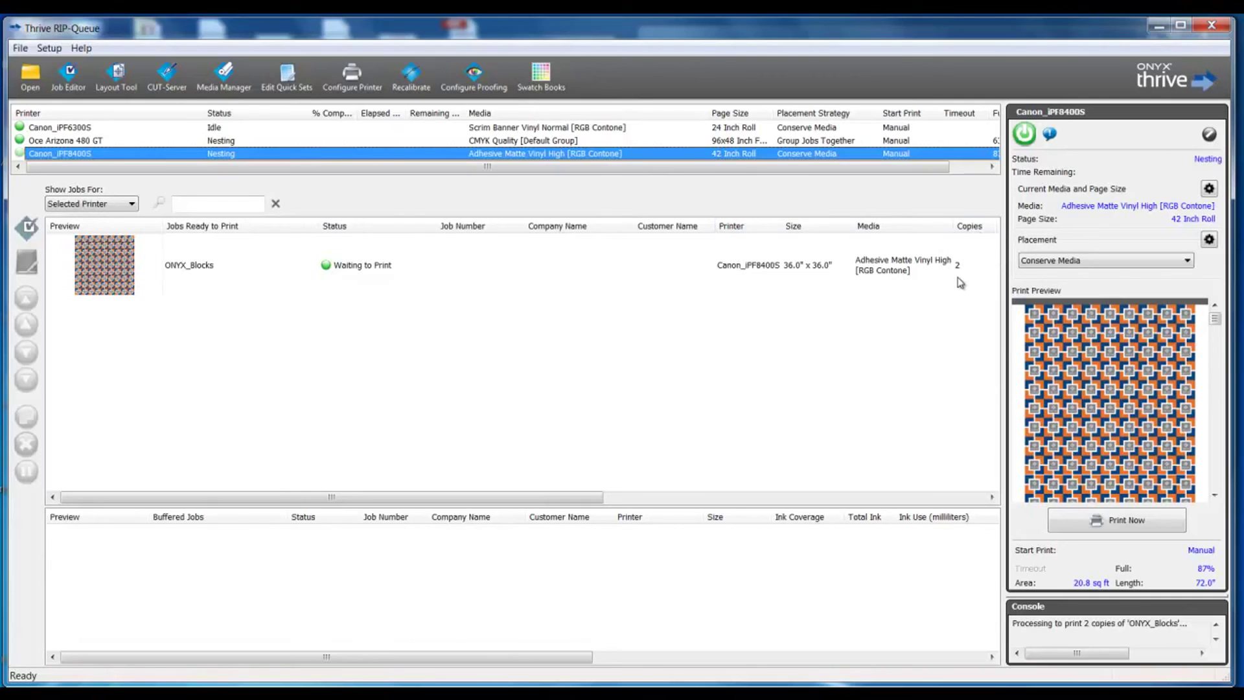
pyautogui.moveTo(1215, 317)
pyautogui.mouseDown()
pyautogui.moveTo(1215, 362)
pyautogui.moveTo(1215, 318)
pyautogui.mouseUp()
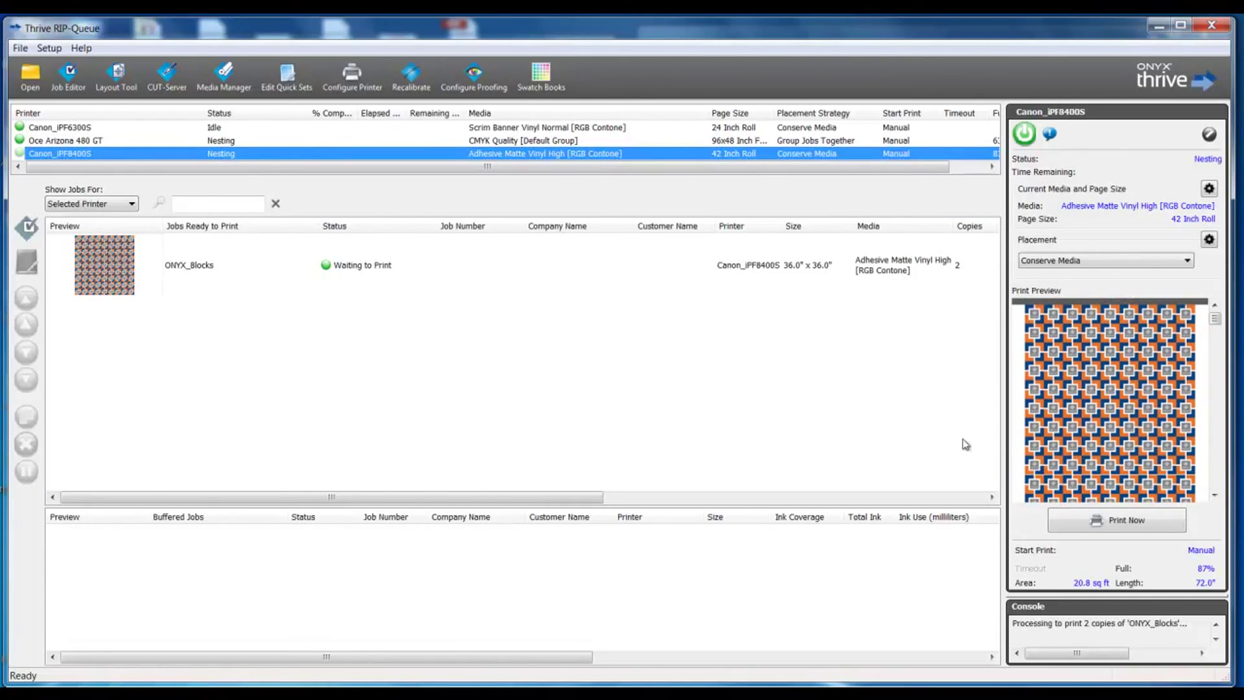
# Print the waiting ONYX_Blocks wallpaper job with Print Now.
pyautogui.click(1062, 520)
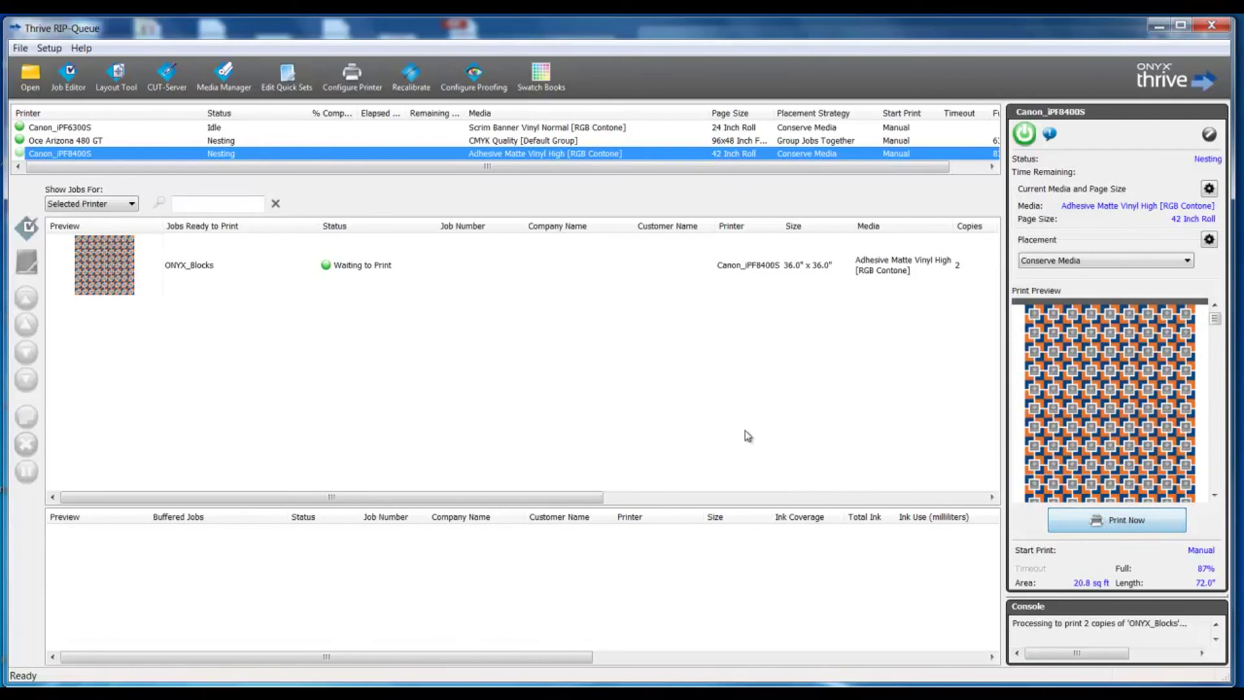